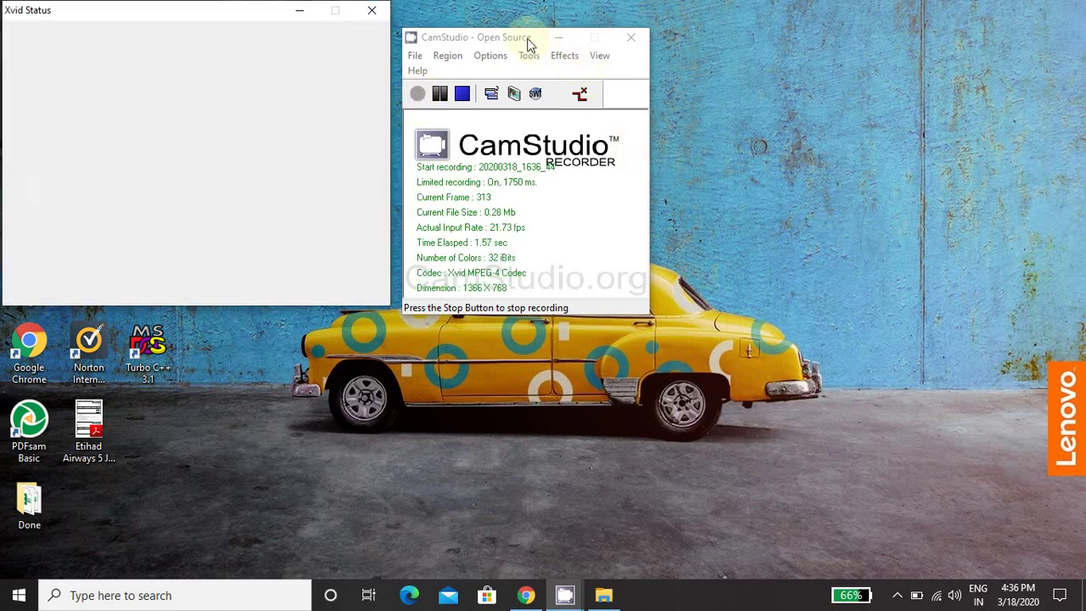
Step: Move the CamStudio recorder window right, next to the Xvid Status window, and fine-tune its position
left_click_drag(527, 43, 675, 73)
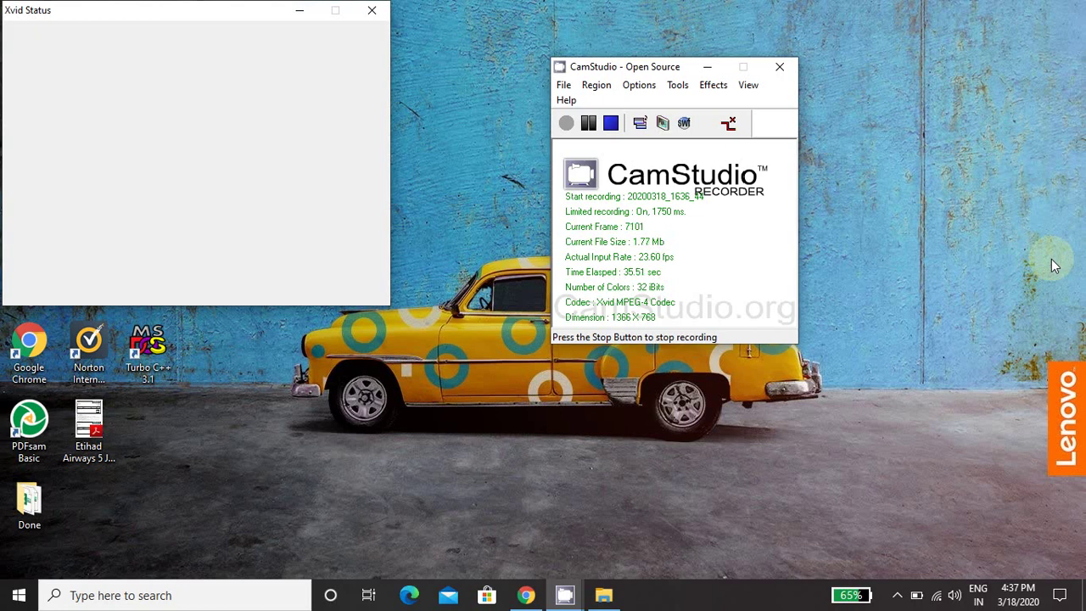
left_click_drag(598, 72, 583, 68)
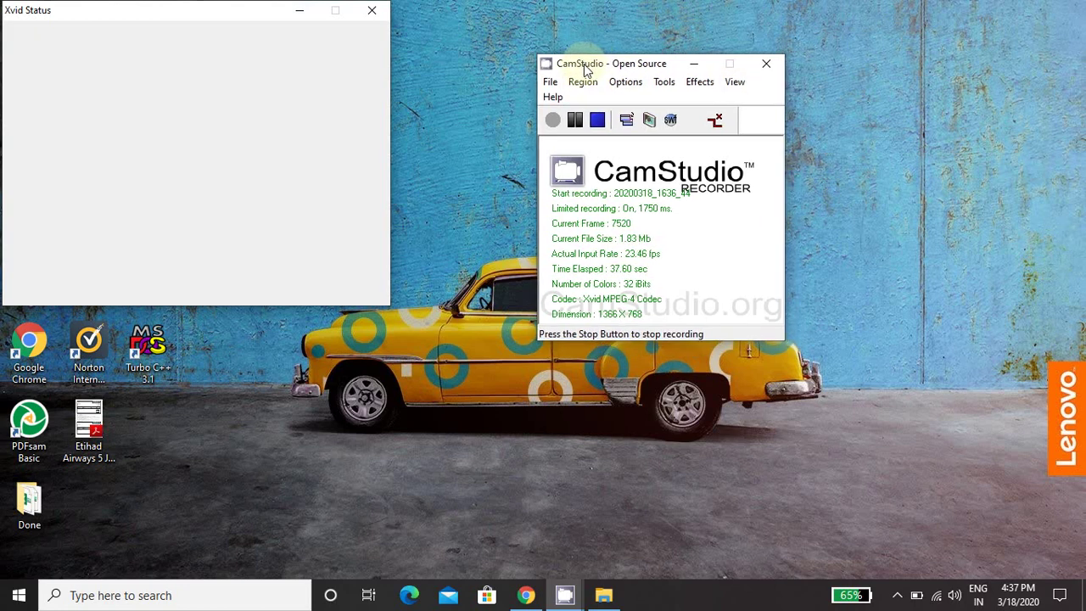
left_click(364, 87)
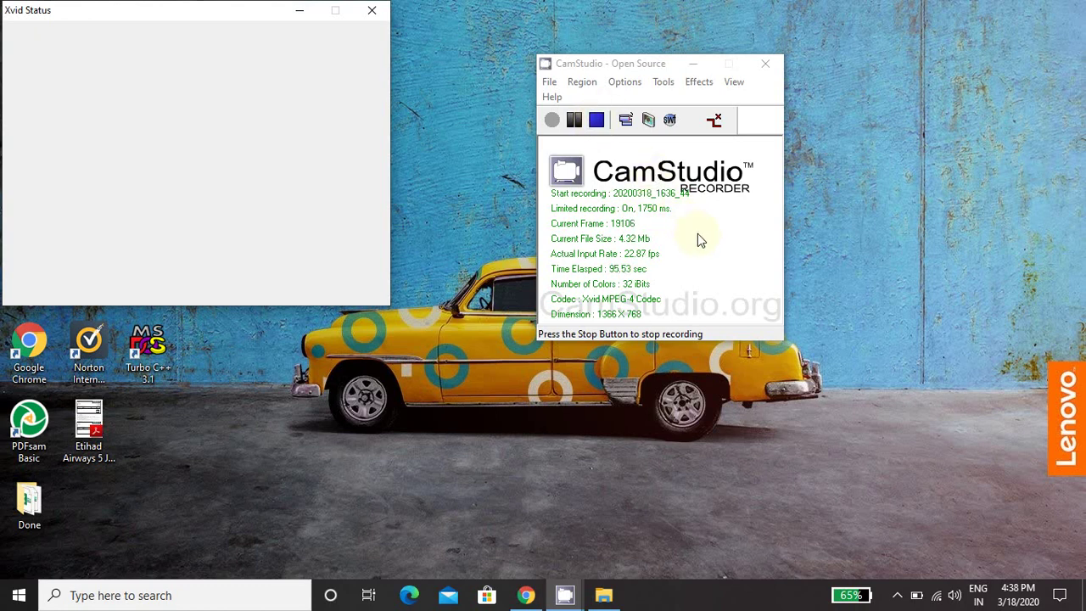
Step: Check the File menu's record, pause and stop commands, then go through Options to the Region menu's Full Screen choice
left_click(549, 83)
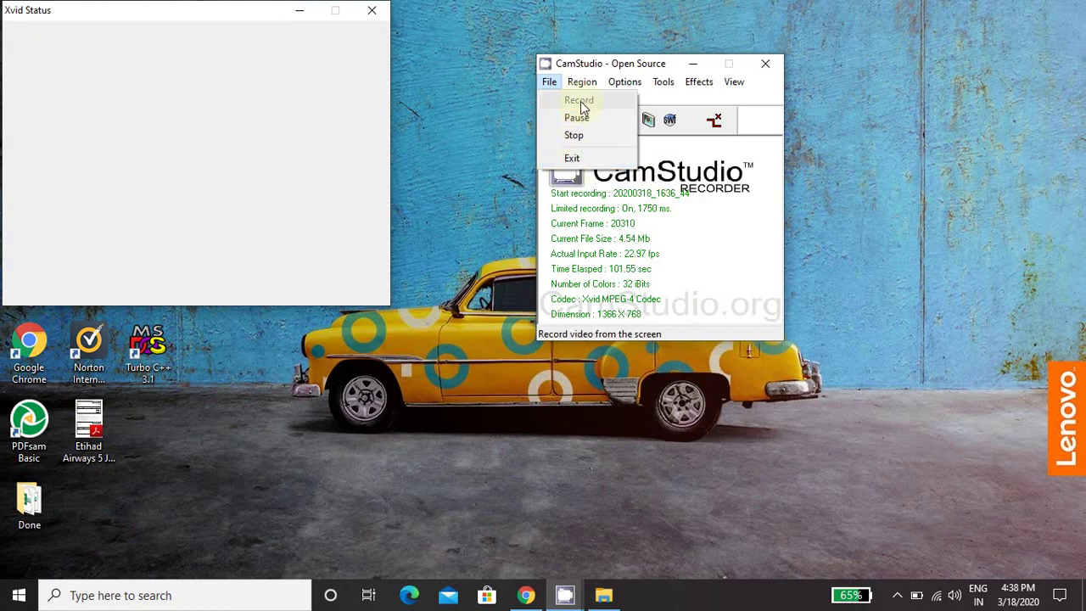
left_click(691, 233)
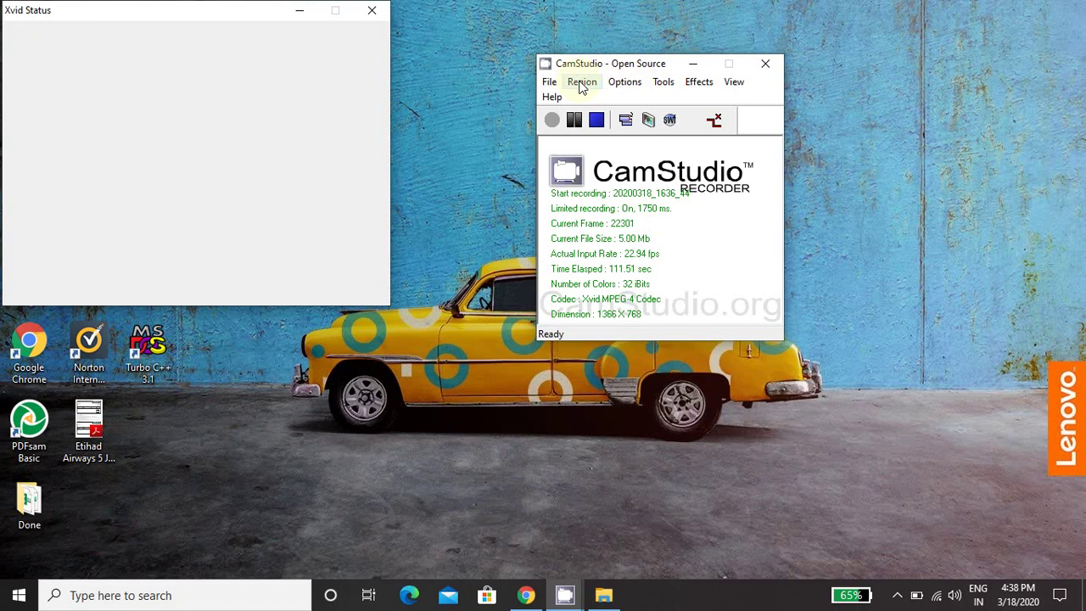
left_click(624, 83)
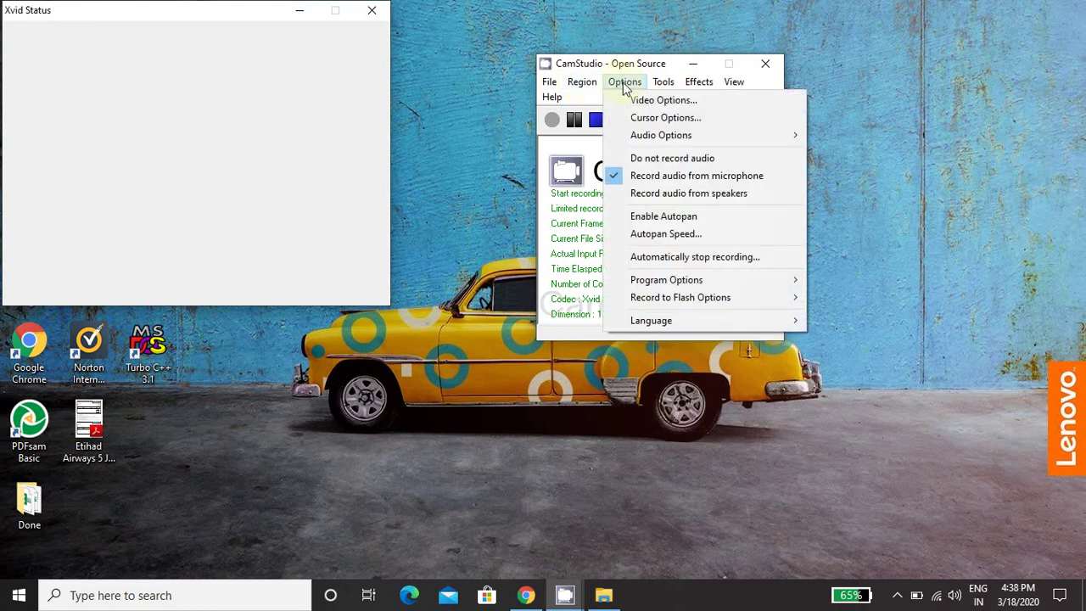
mouse_move(582, 82)
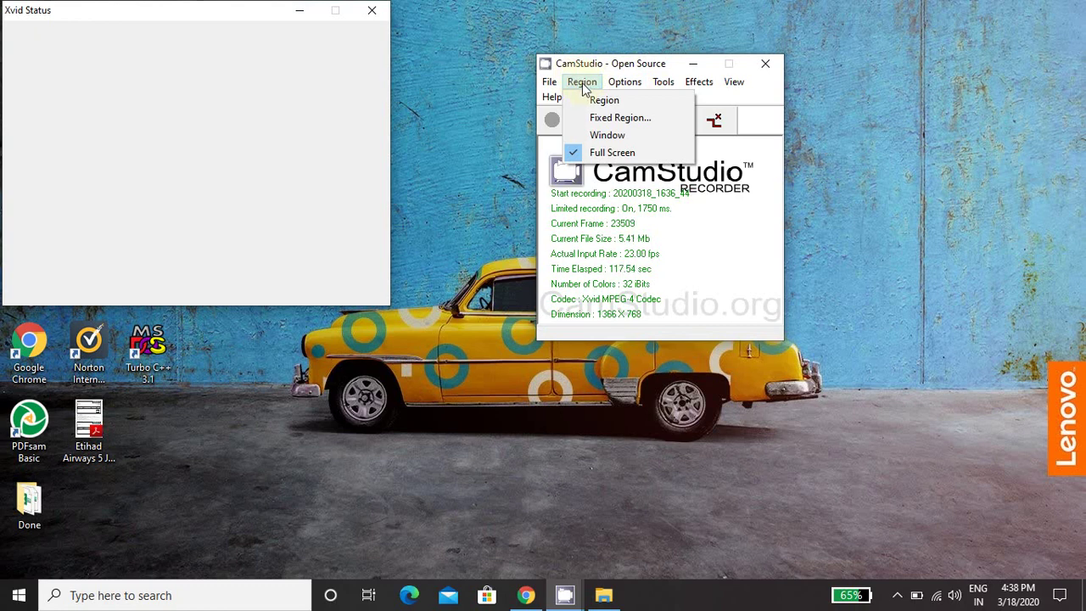
left_click(606, 125)
left_click_drag(657, 95, 413, 309)
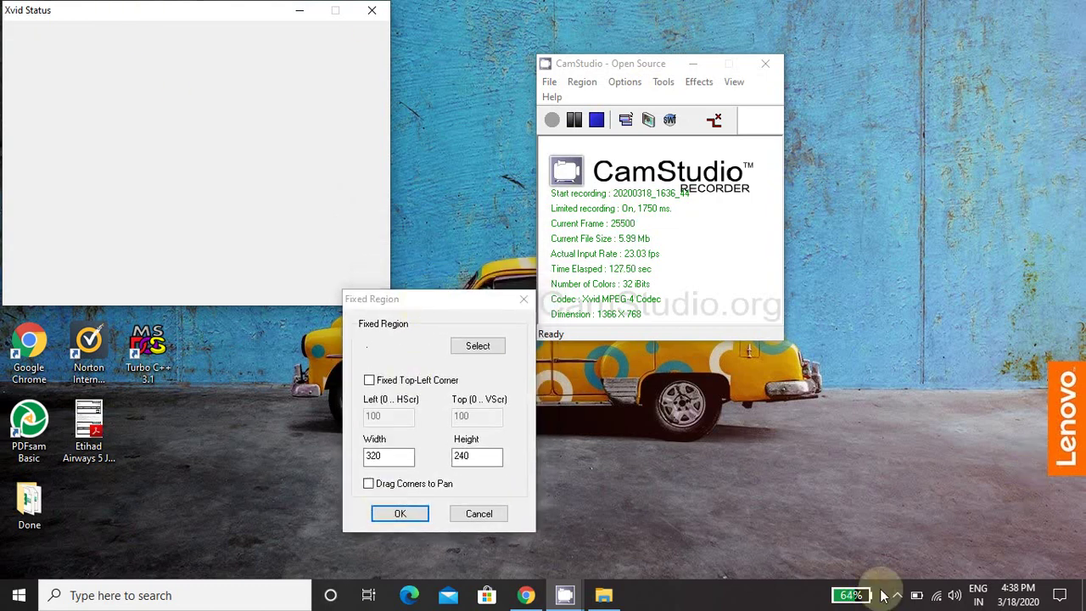
left_click(399, 514)
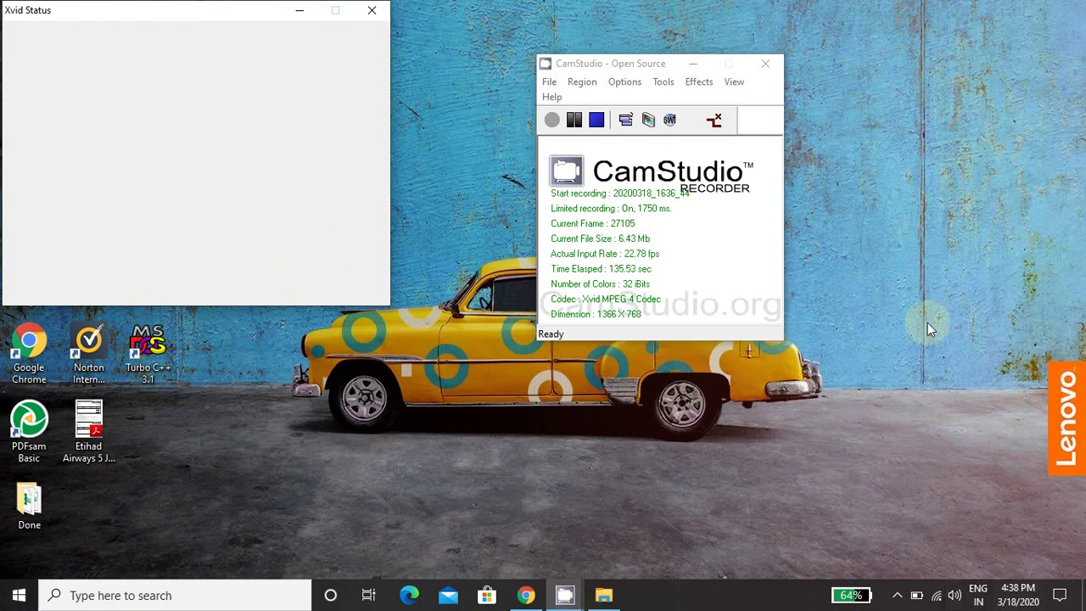
left_click(582, 81)
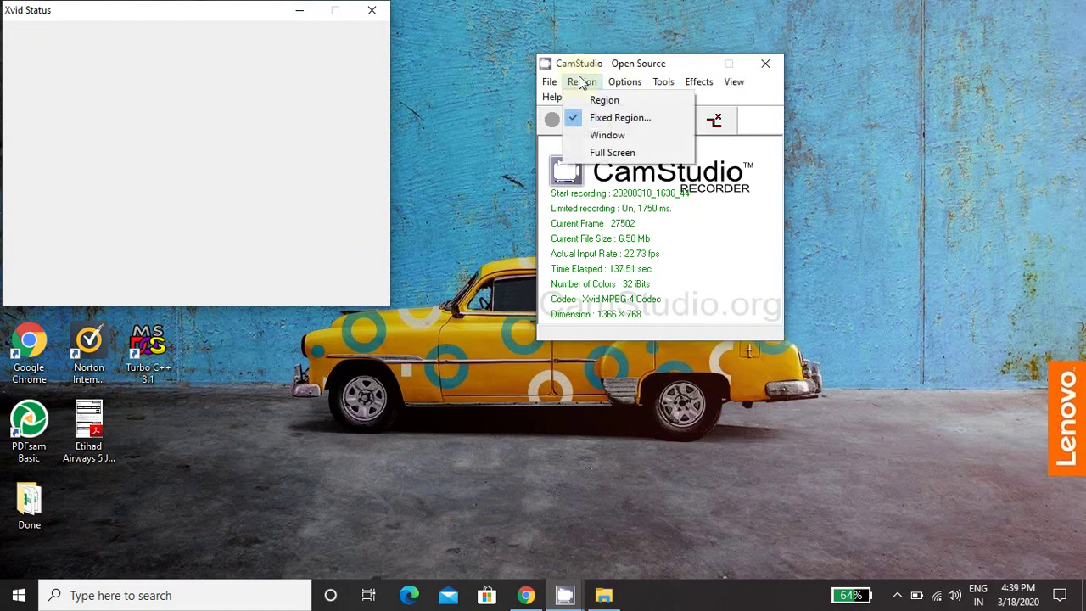
left_click(597, 156)
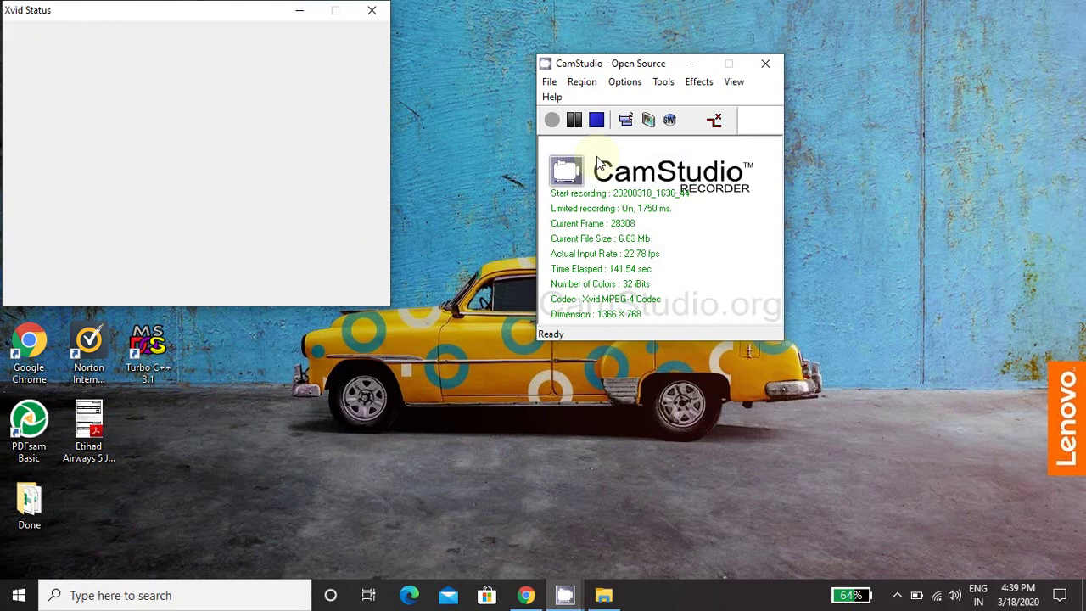
left_click(351, 31)
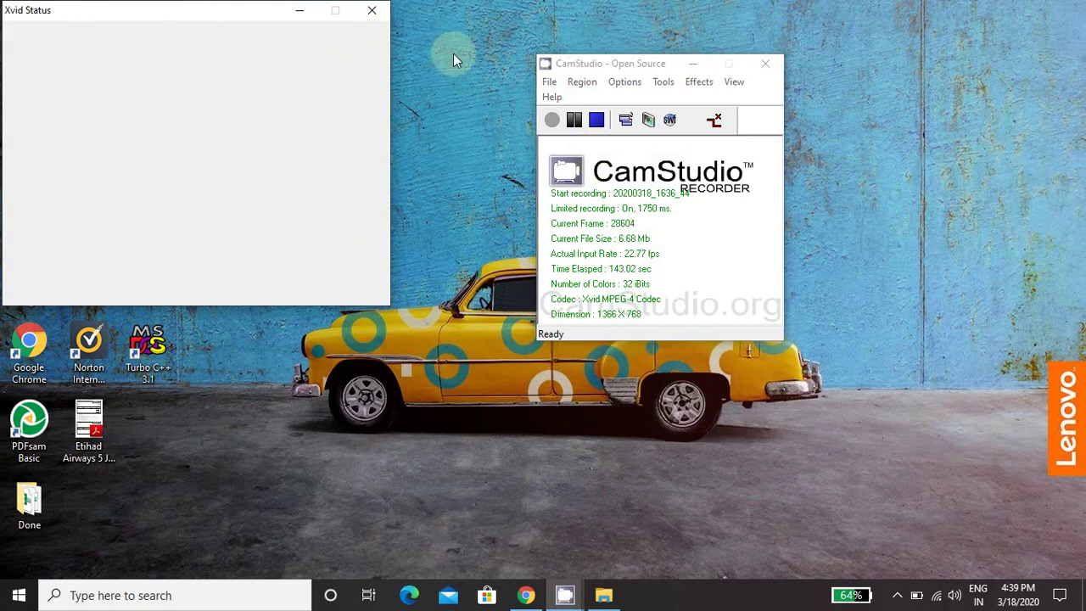
Step: Go from the Region menu to the Options menu and open Video Options
left_click(589, 81)
left_click(627, 83)
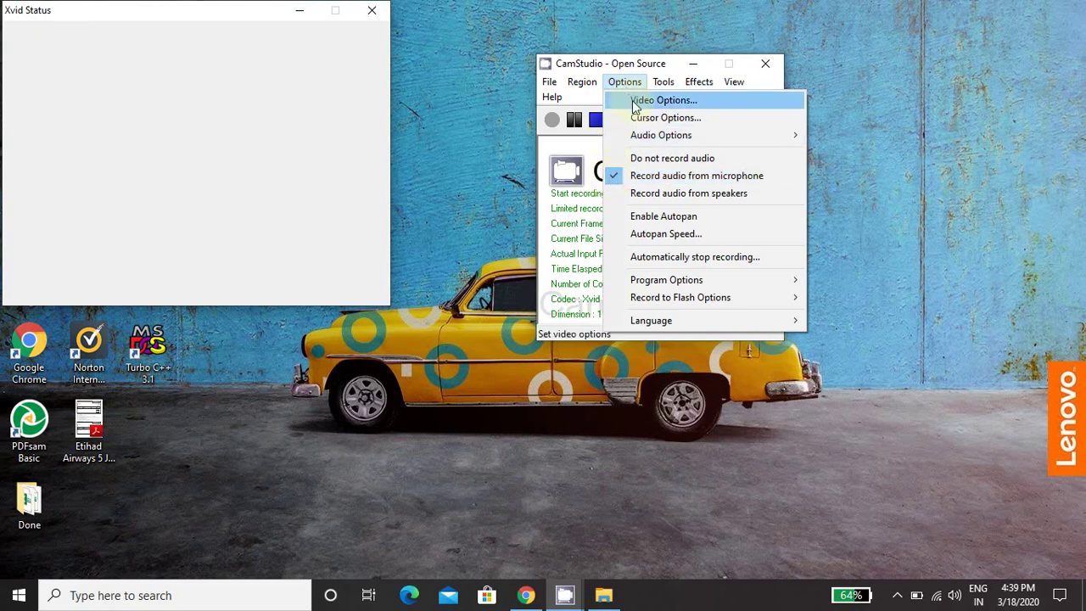
left_click(635, 103)
Step: Move Video Options aside and pick Xvid MPEG-4 Codec as the compressor
left_click_drag(585, 30, 570, 150)
left_click(529, 190)
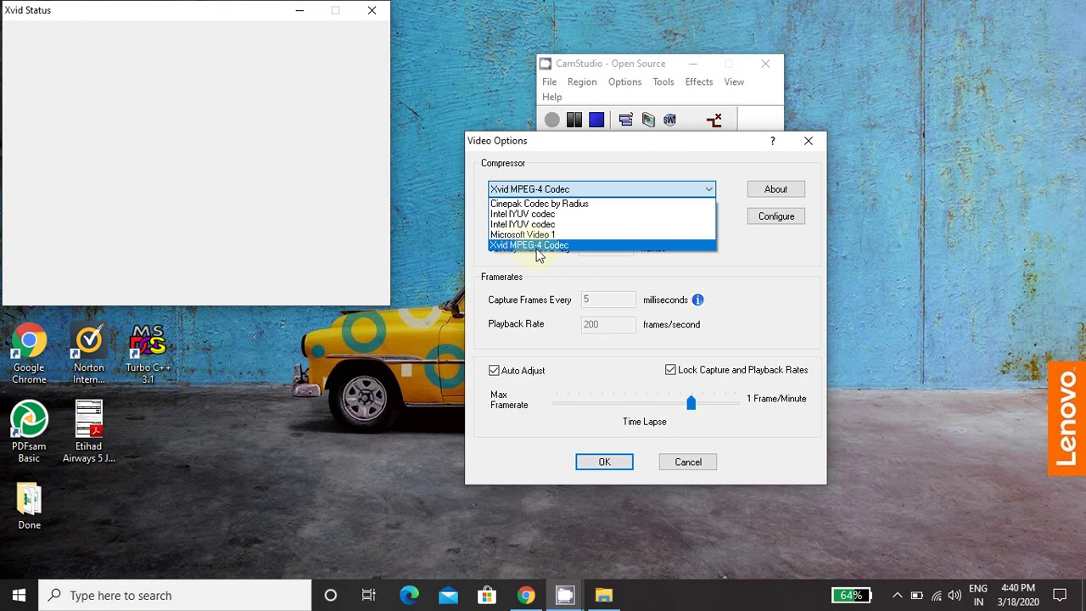
left_click(568, 245)
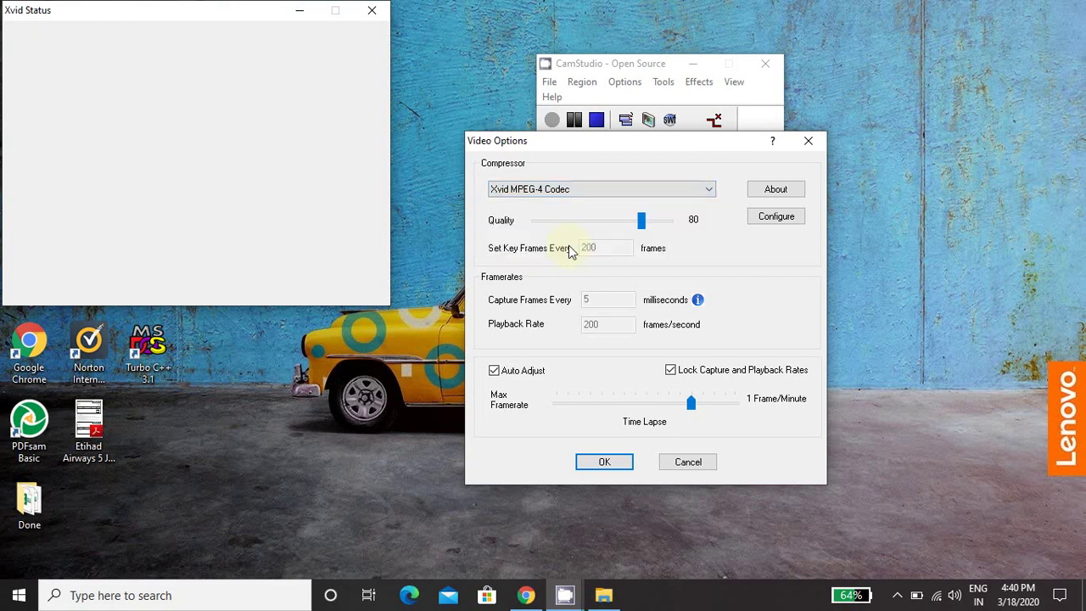
left_click(545, 194)
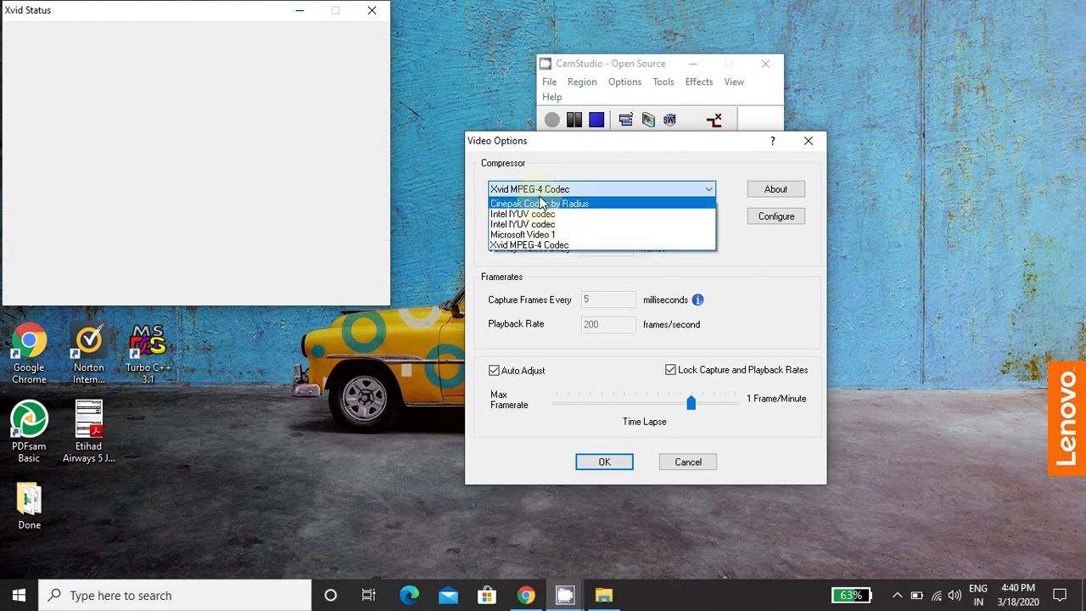
left_click(535, 244)
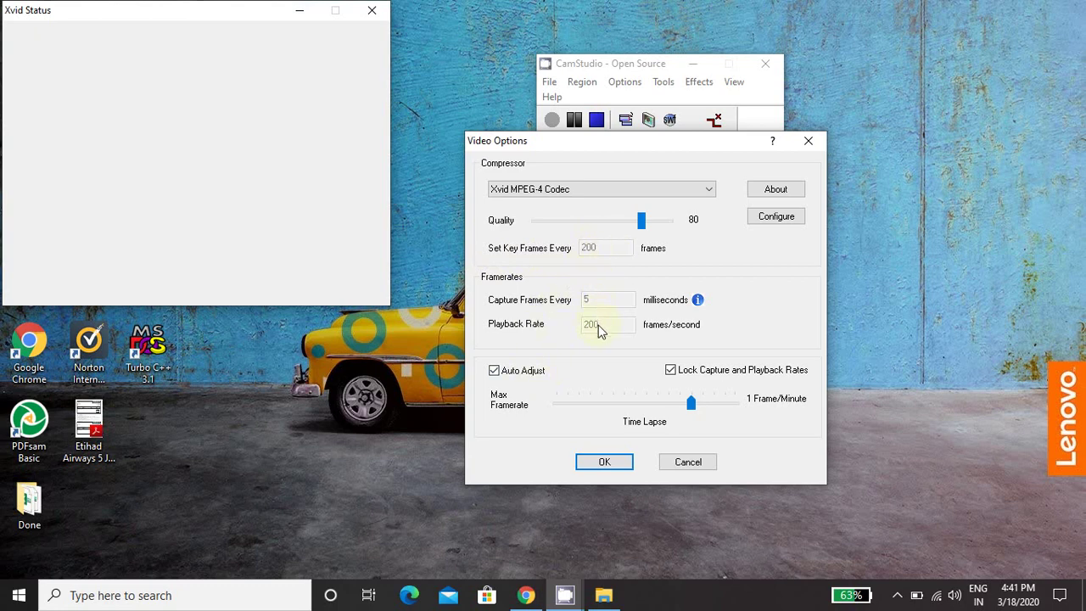
left_click(493, 370)
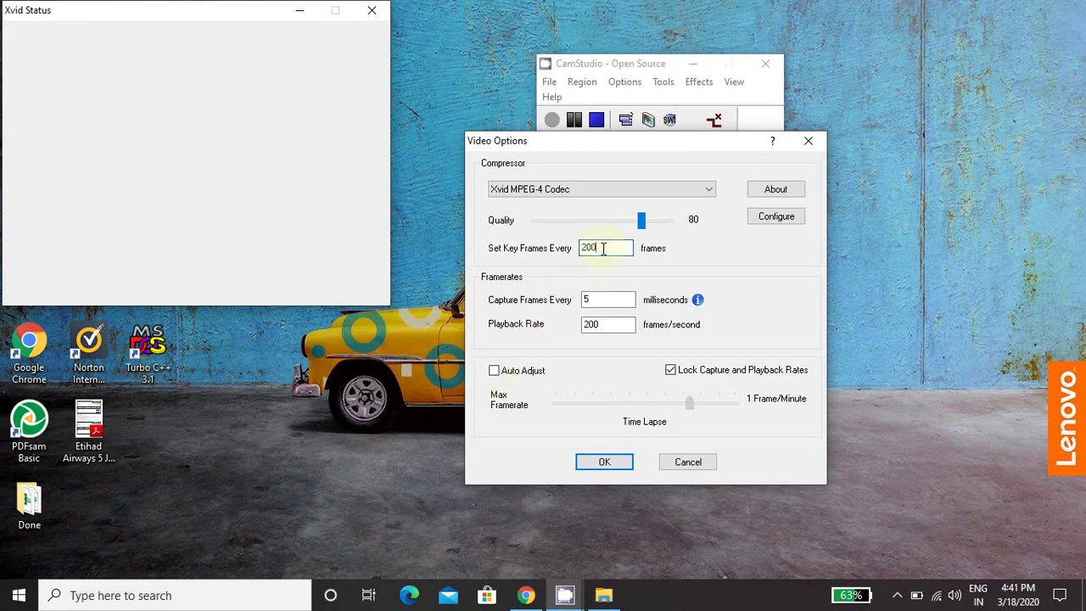
left_click(595, 300)
left_click(495, 371)
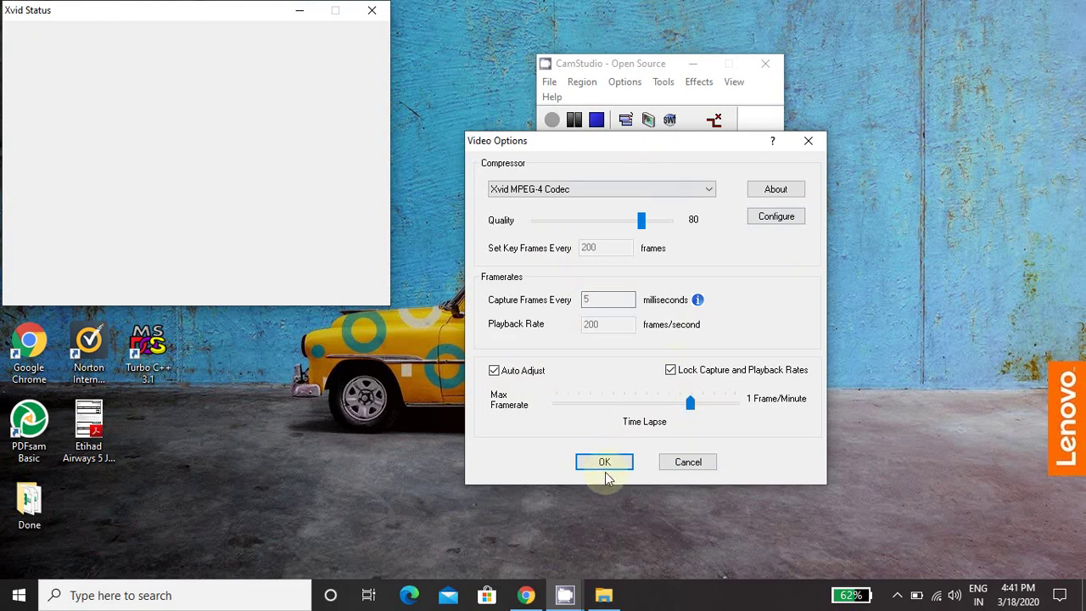
left_click(604, 461)
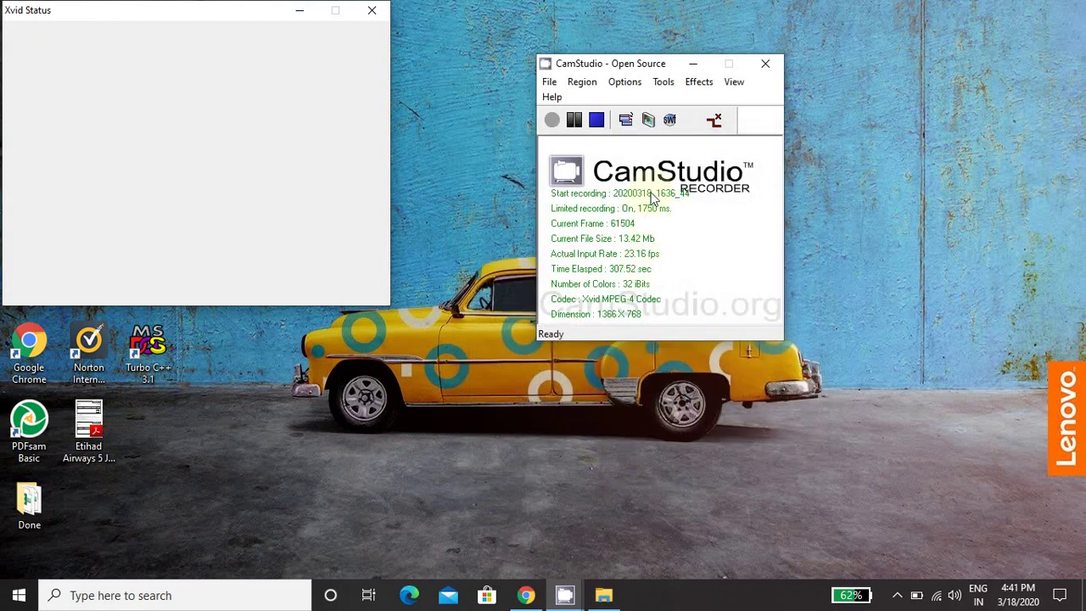
Step: Open Keyboard Shortcuts from the recorder's Options > Program Options menu
left_click(625, 83)
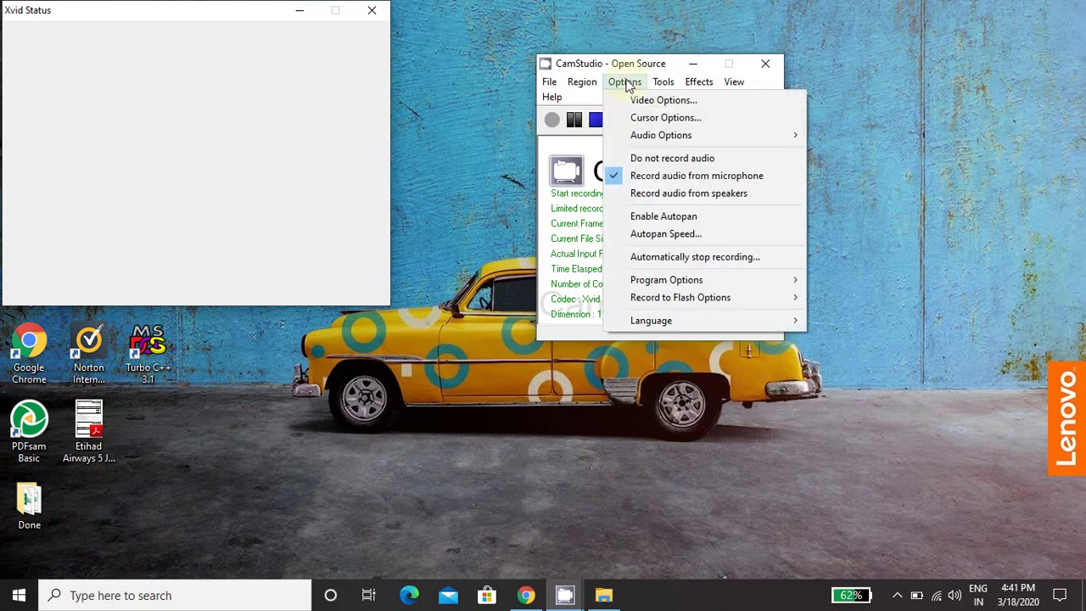
mouse_move(675, 287)
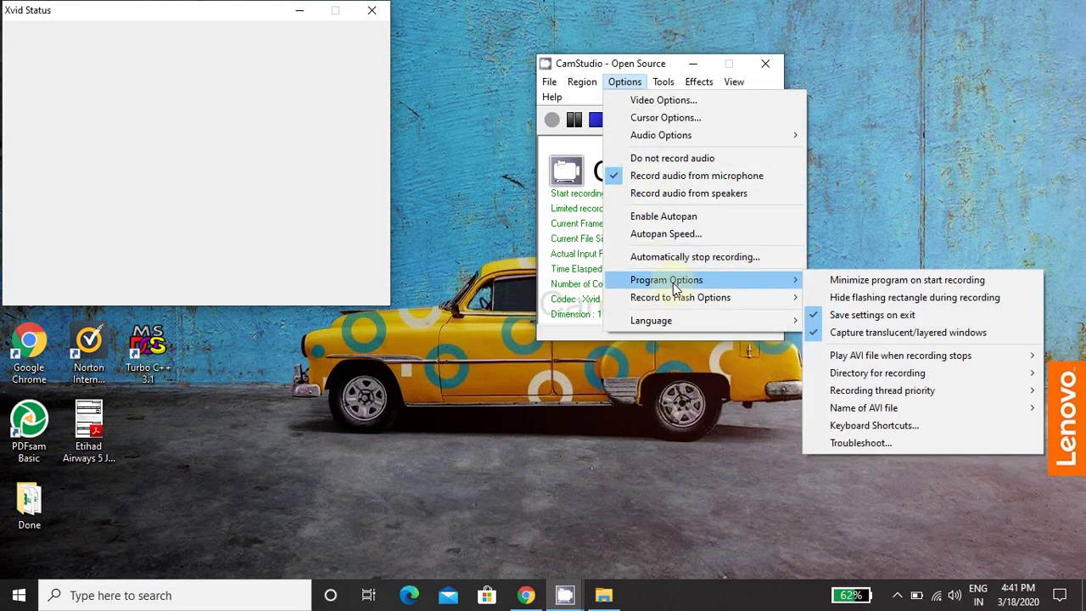
left_click(908, 426)
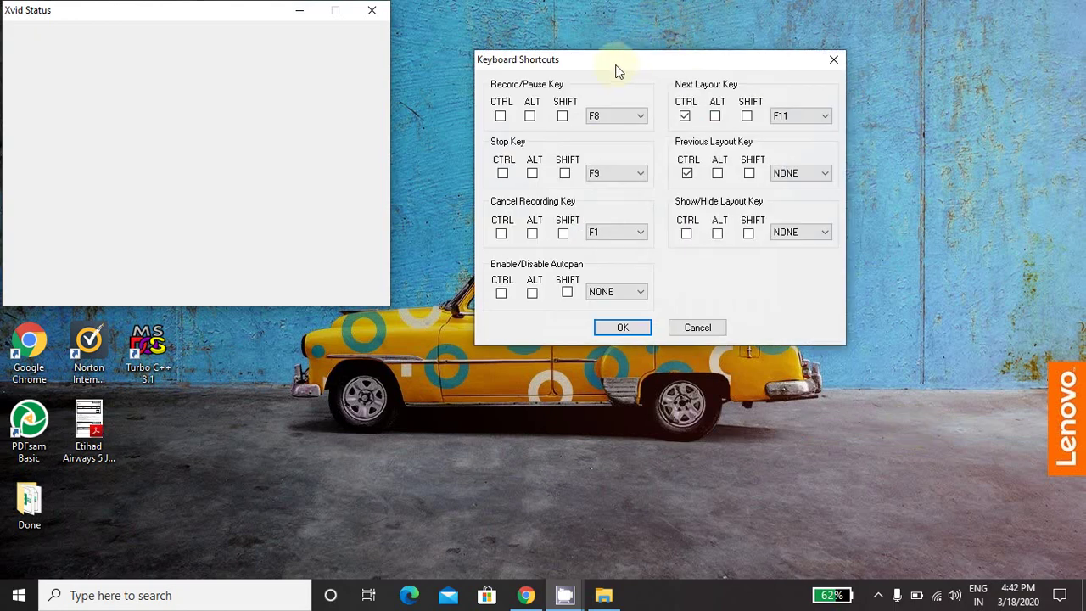
Step: Move the shortcuts dialog aside and review the F8 record/pause, F9 stop and F1 cancel keys
left_click_drag(617, 72, 550, 254)
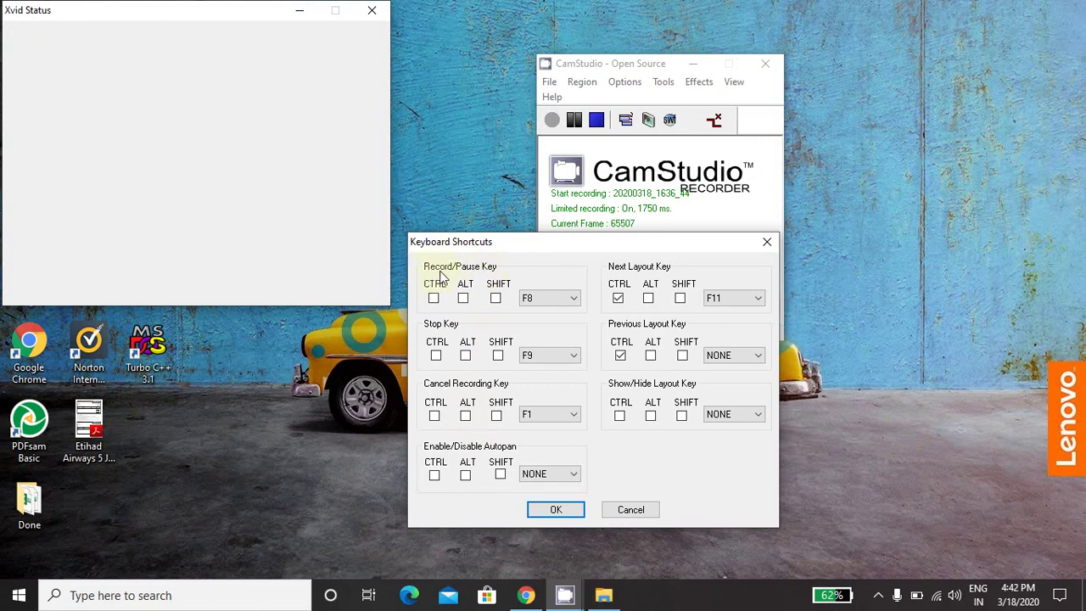
left_click(533, 299)
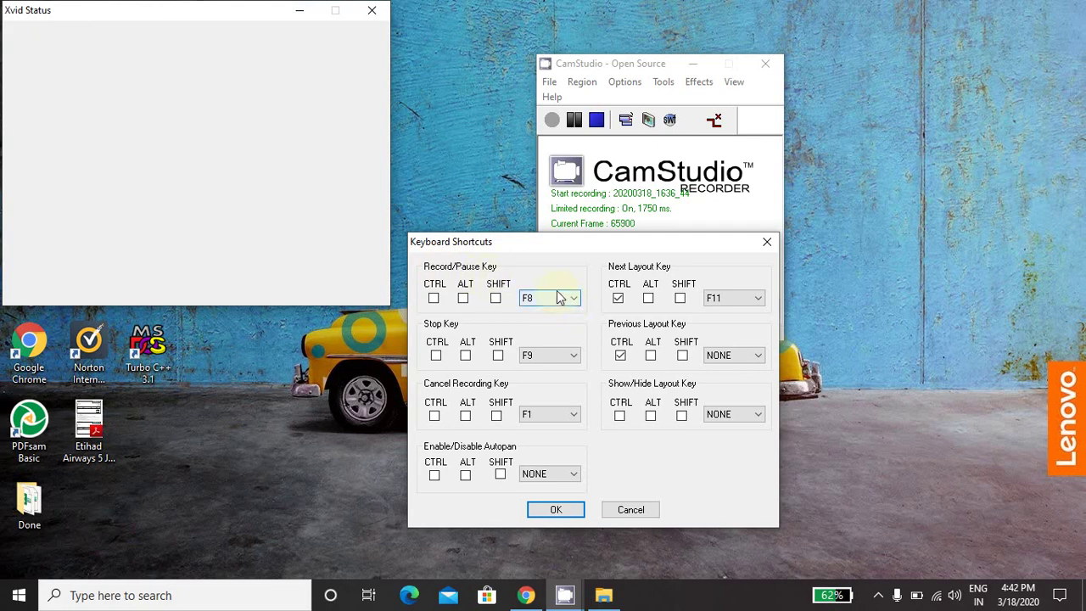
left_click(548, 355)
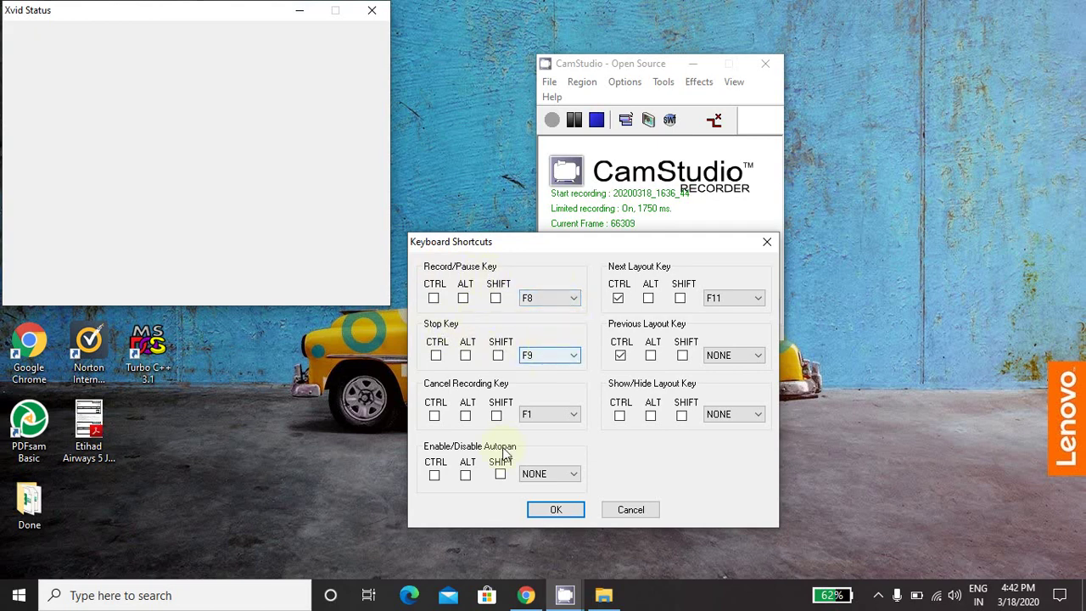
left_click(550, 416)
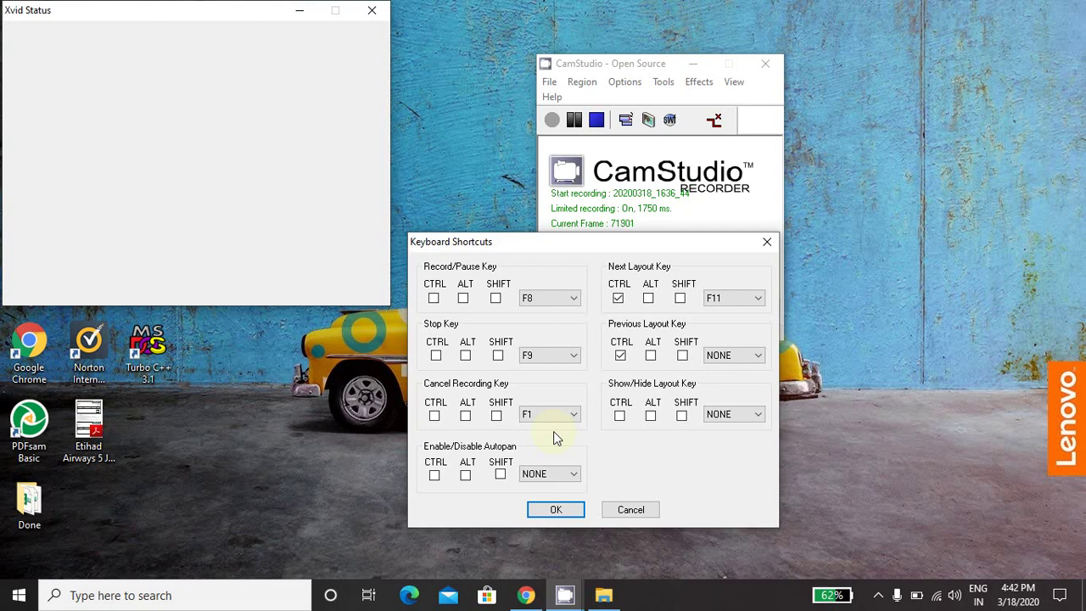
Step: Accept the keyboard shortcut assignments with OK
left_click(556, 510)
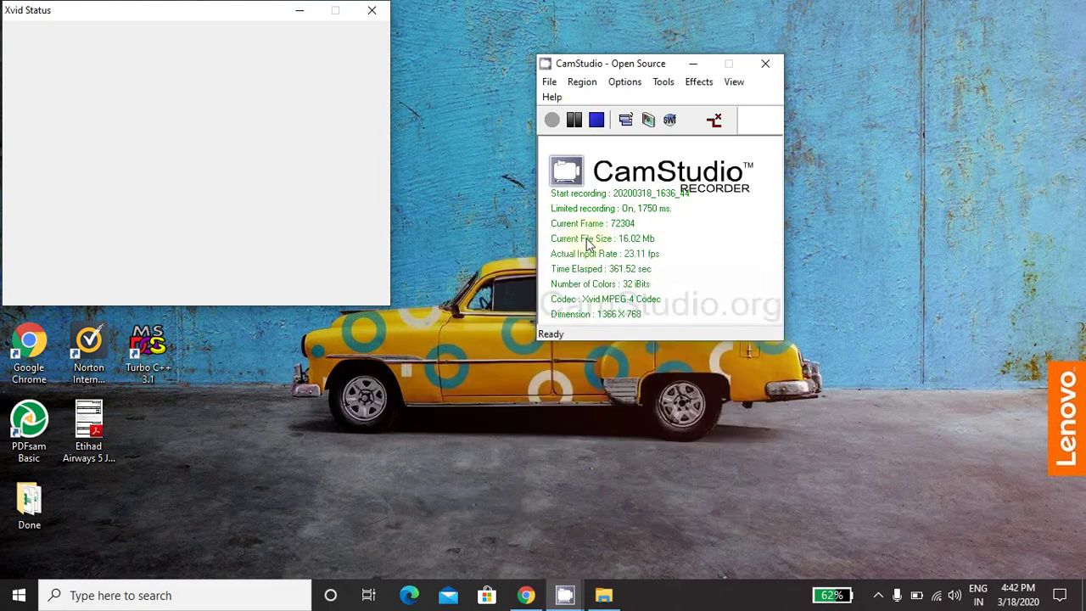